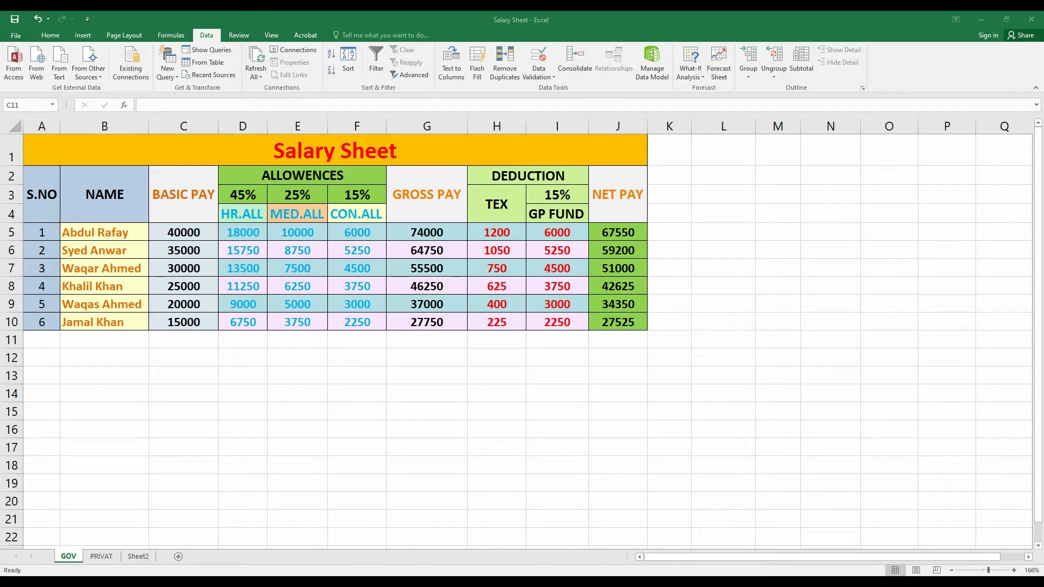
# Restrict cells C12:C20 to whole numbers between 20 and 50 using data validation criteria
pyautogui.click(184, 375)
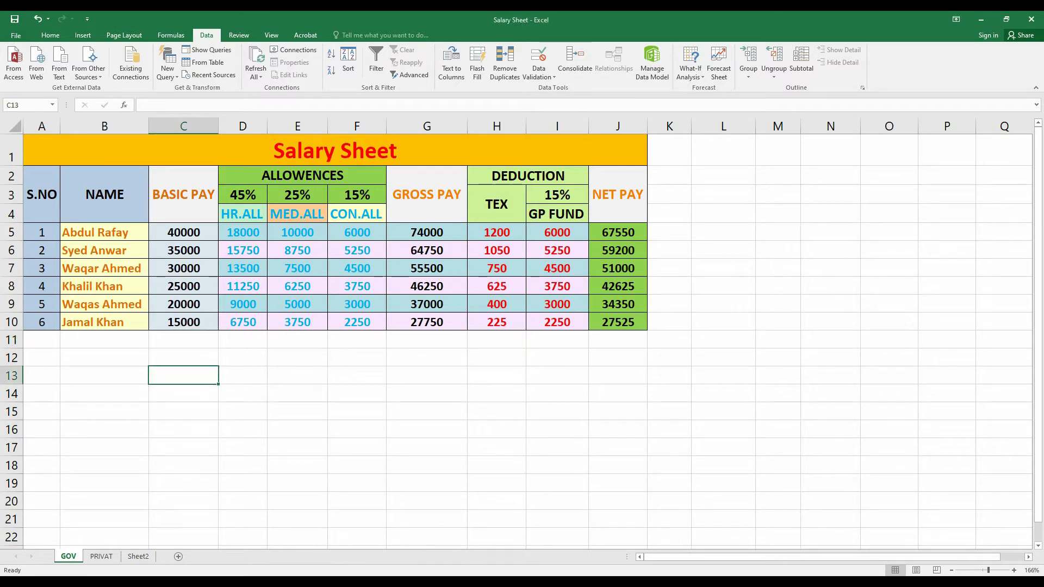
pyautogui.click(184, 358)
pyautogui.moveTo(184, 358); pyautogui.dragTo(184, 501)
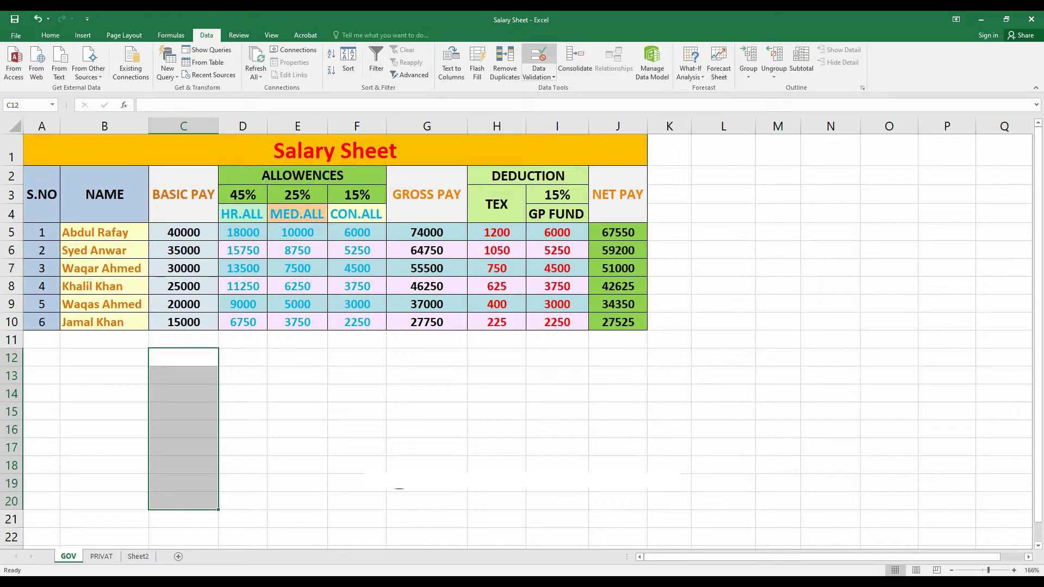
pyautogui.click(539, 57)
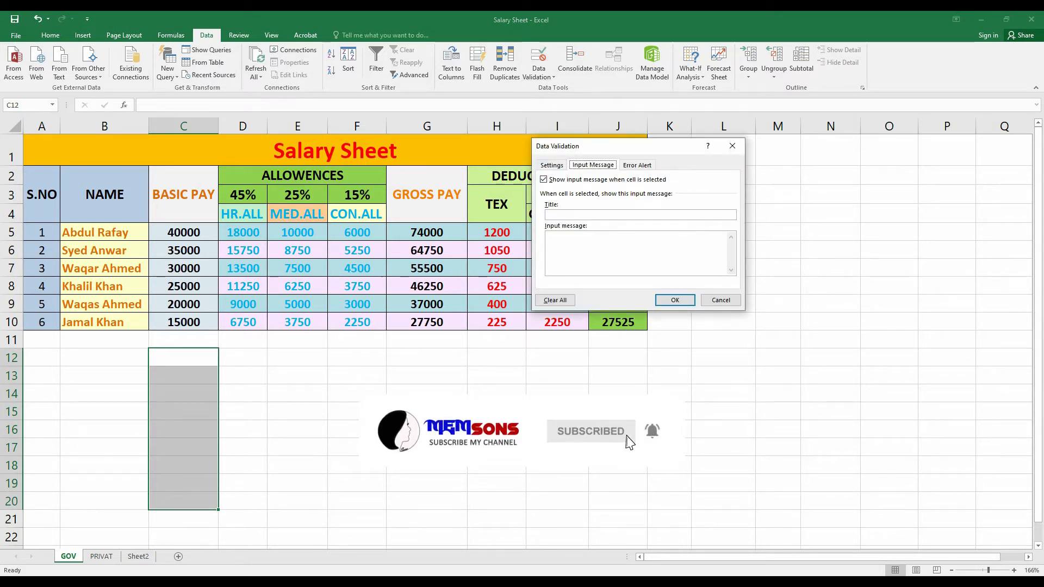
pyautogui.click(552, 165)
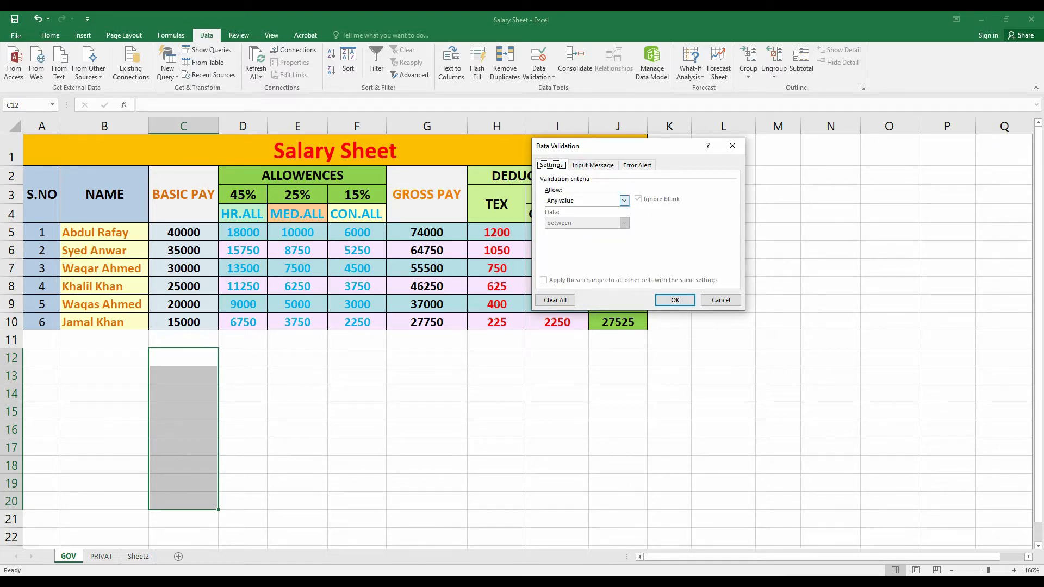
pyautogui.click(624, 200)
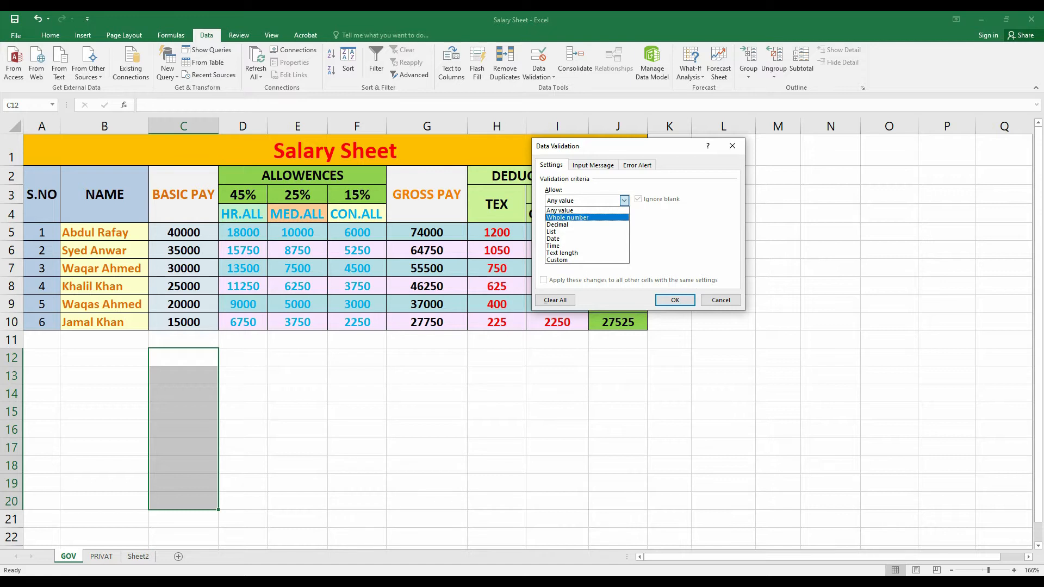
pyautogui.press('Return')
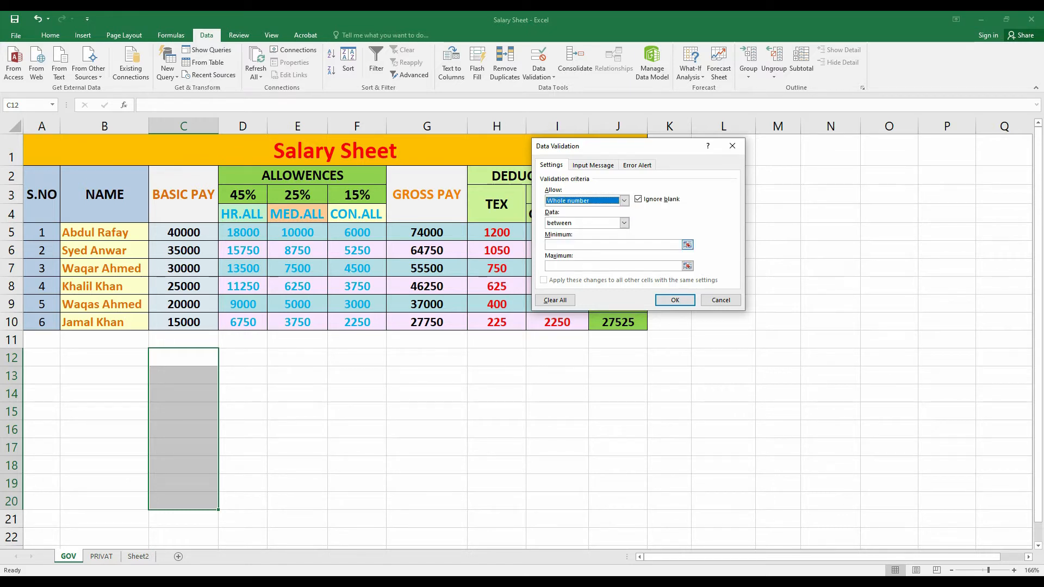
pyautogui.click(608, 244)
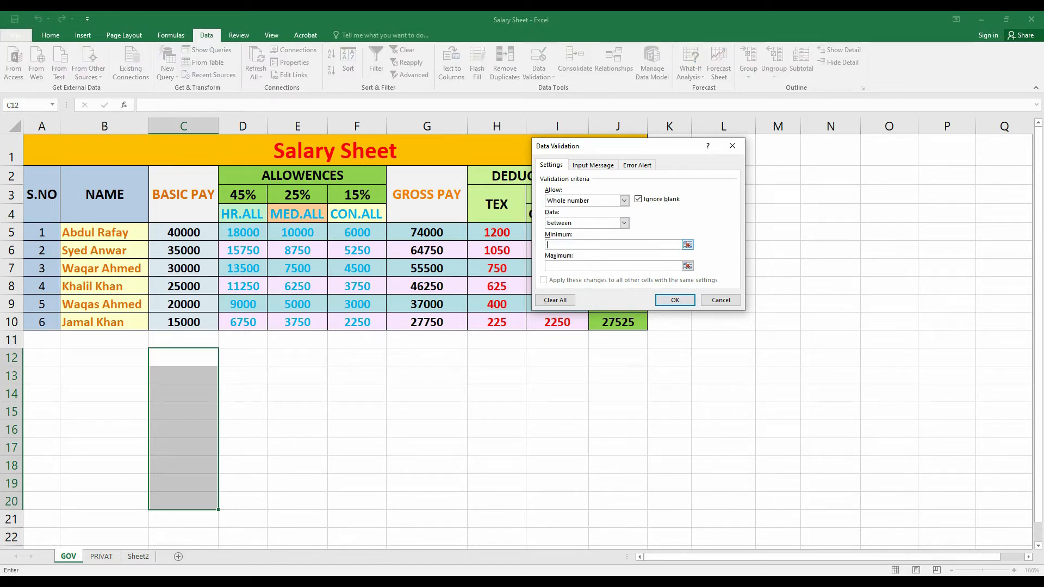
pyautogui.write('20')
pyautogui.press('Tab')
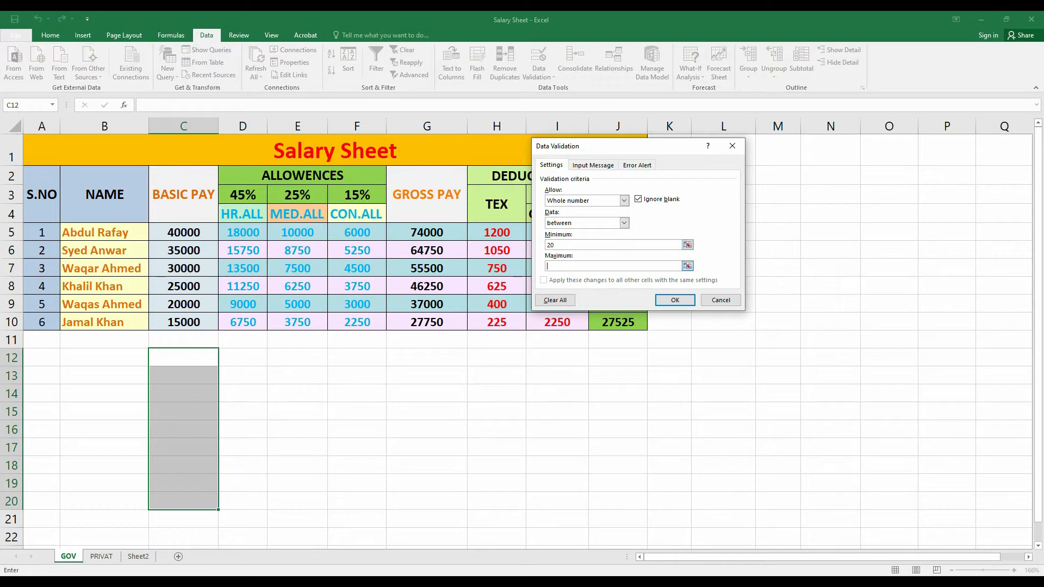
pyautogui.write('50')
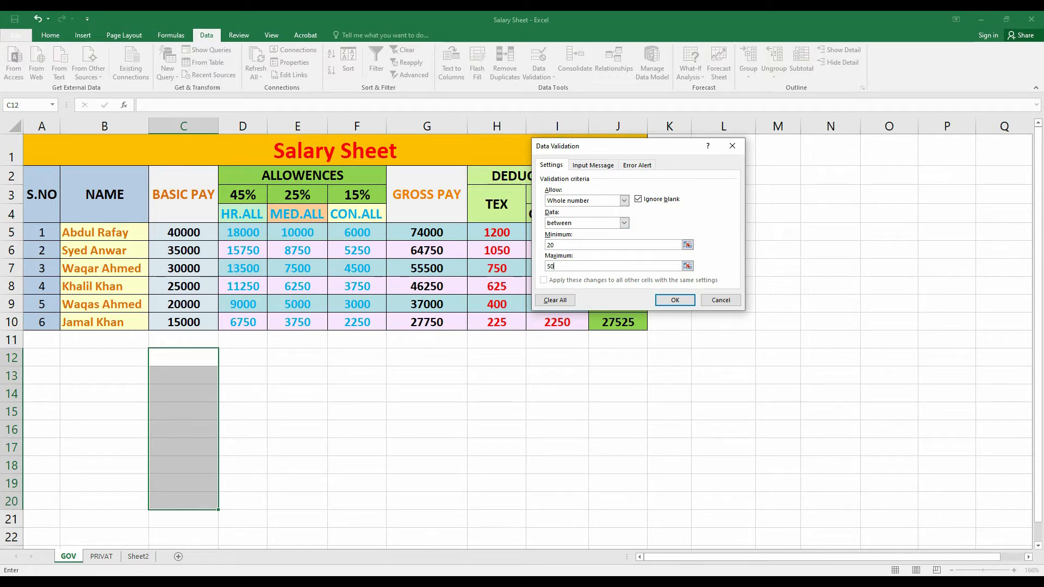
# Set the validation's input message to "ENTER VALUE BETWEEN 20 TO 50"
pyautogui.click(592, 166)
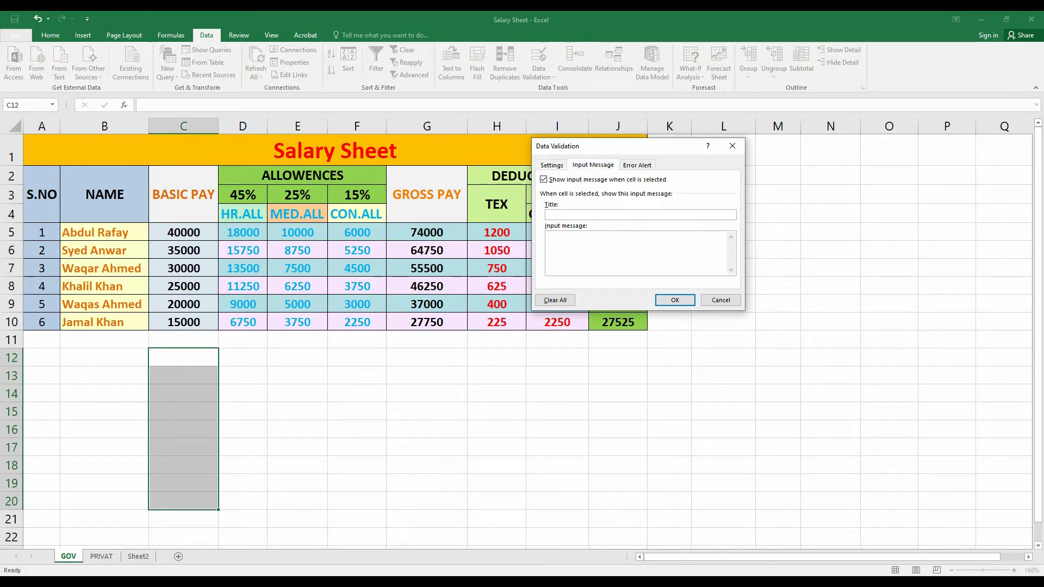
pyautogui.write('EN')
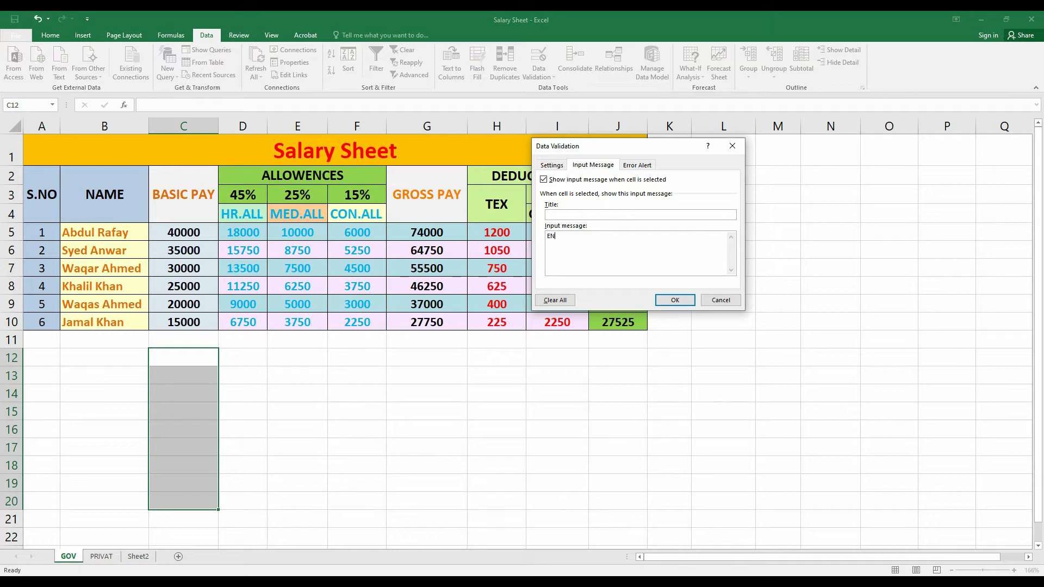
pyautogui.write('TER VALUE BETWEEN 20')
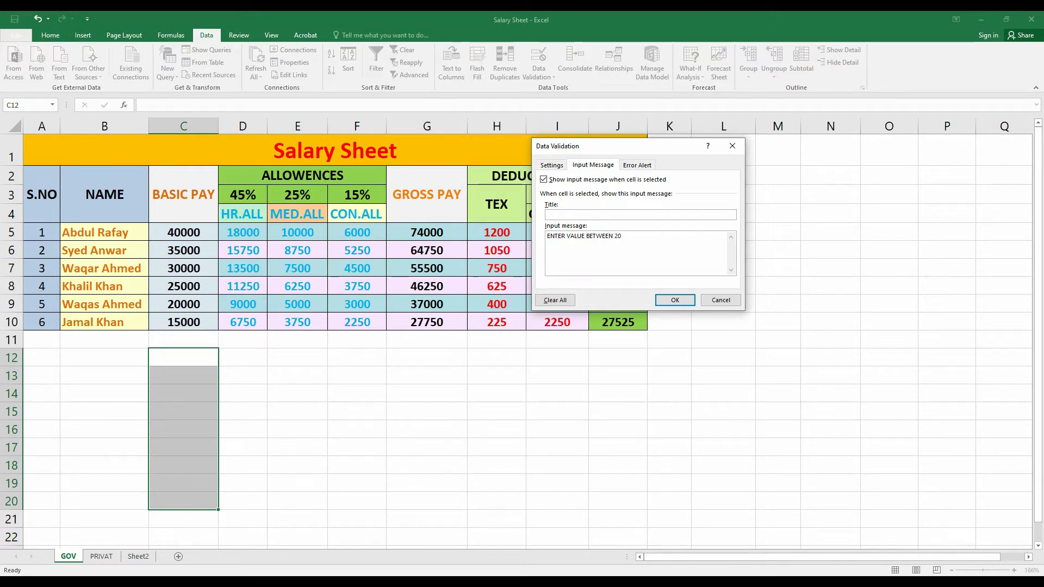
pyautogui.write(' TO')
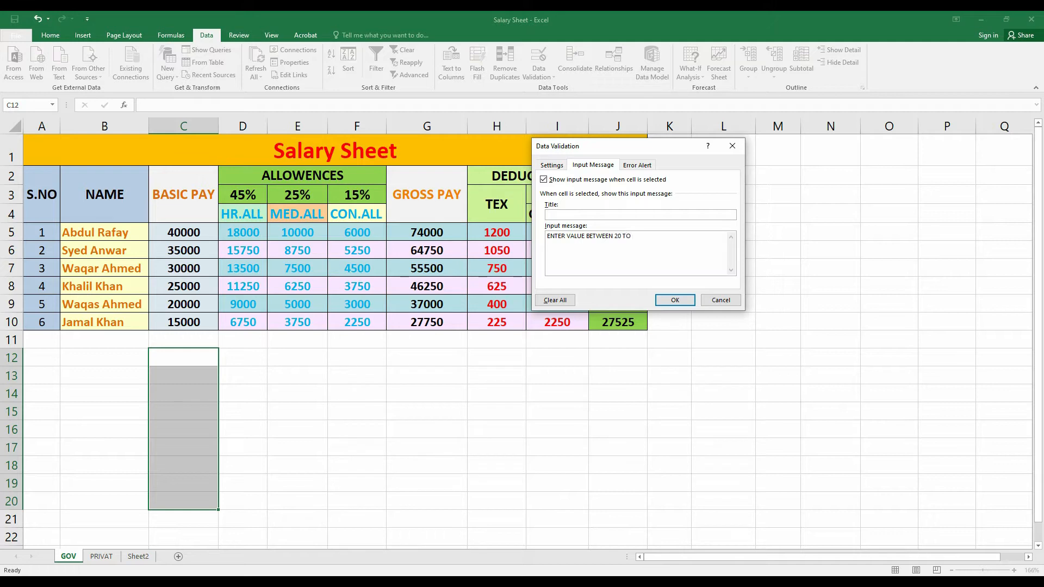
pyautogui.write(' 50')
# Set the validation's error message to "VALUE ERROR" and apply the rule to the selected cells
pyautogui.click(637, 165)
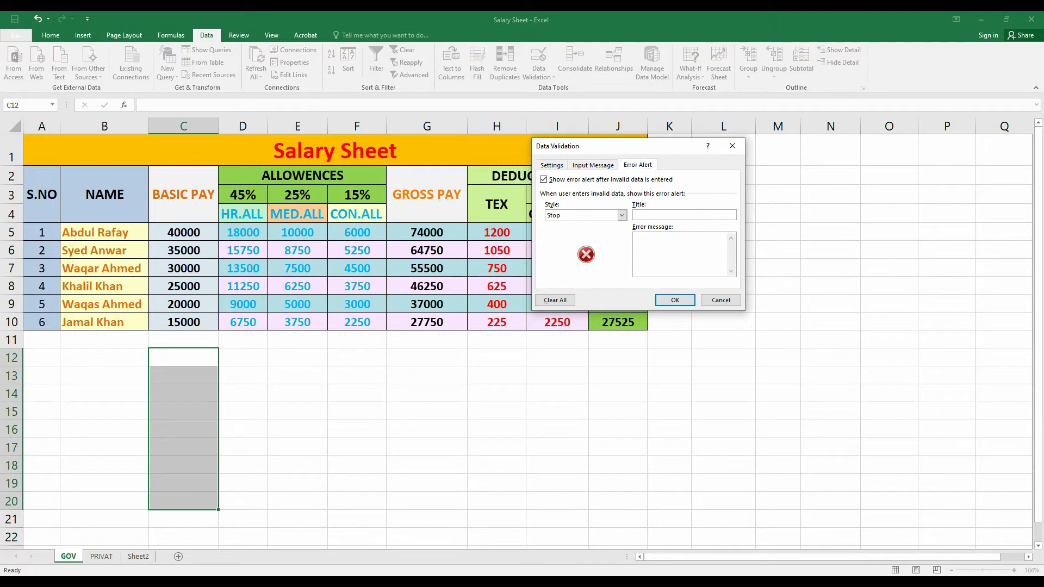
pyautogui.write('VALUE ERROR')
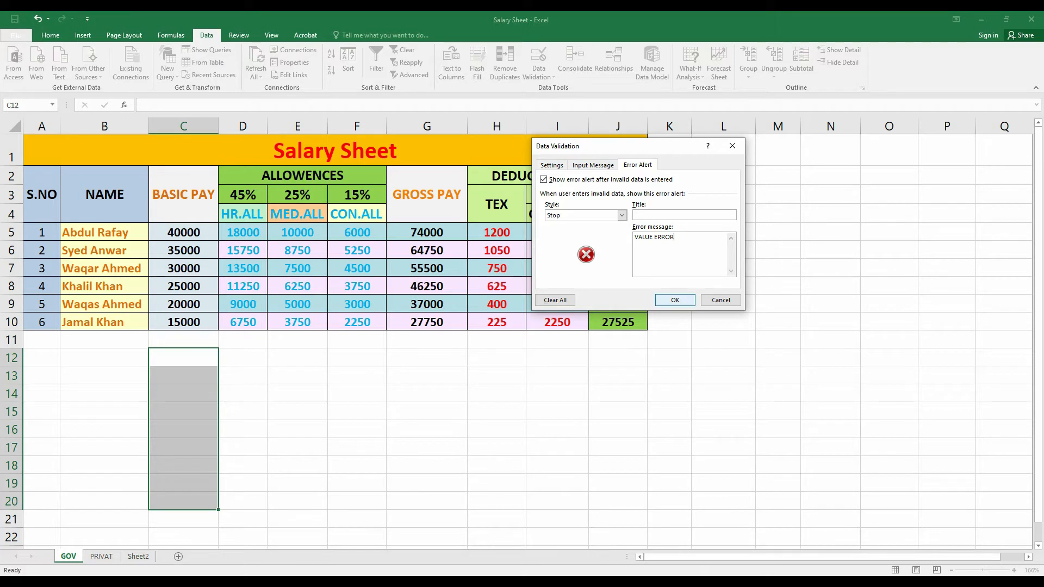
pyautogui.click(675, 300)
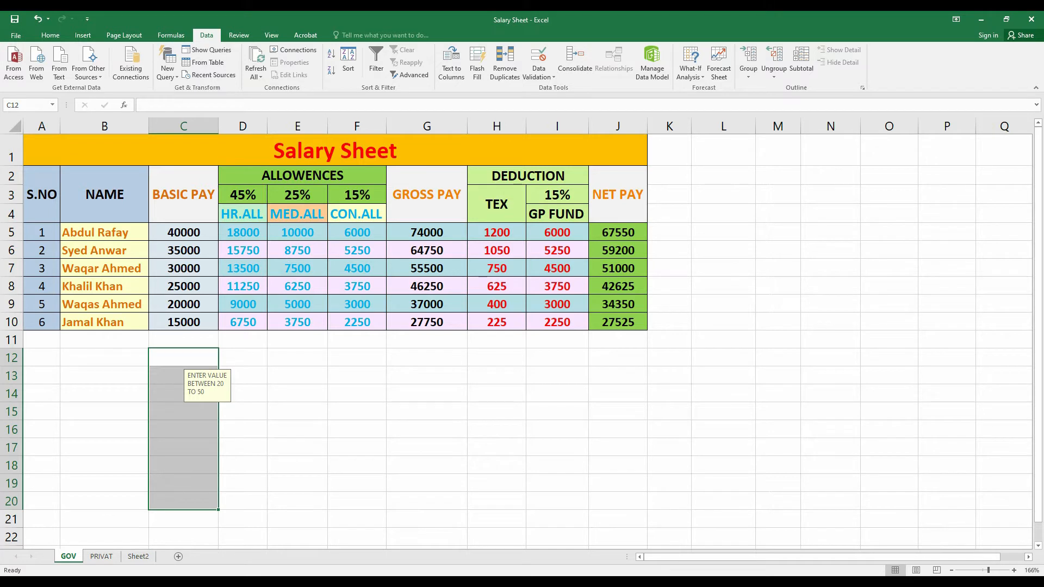
pyautogui.click(427, 465)
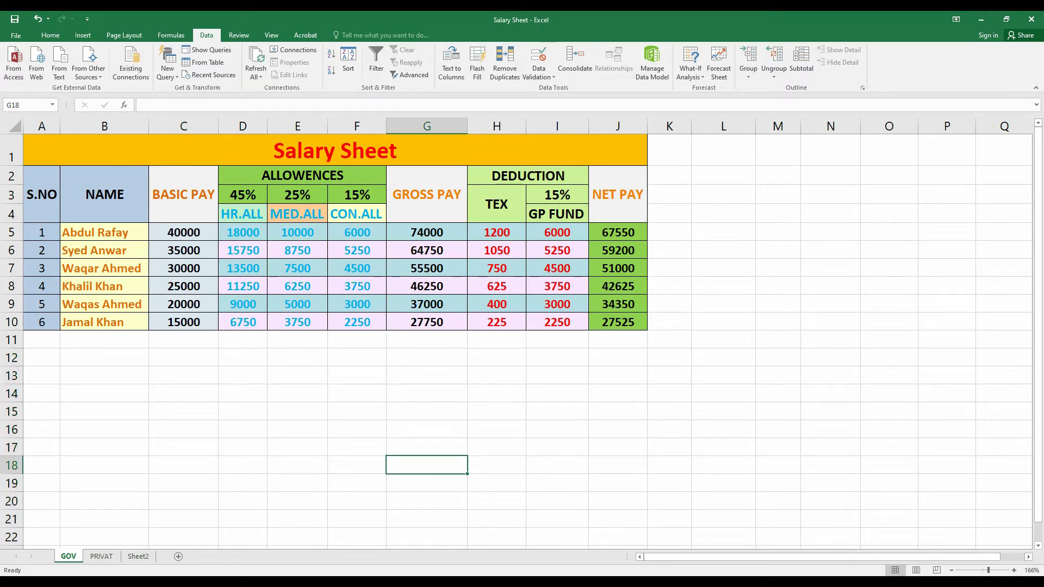
# Enter the values 20, 50 and 45 in cells C12, C13 and C14
pyautogui.click(183, 357)
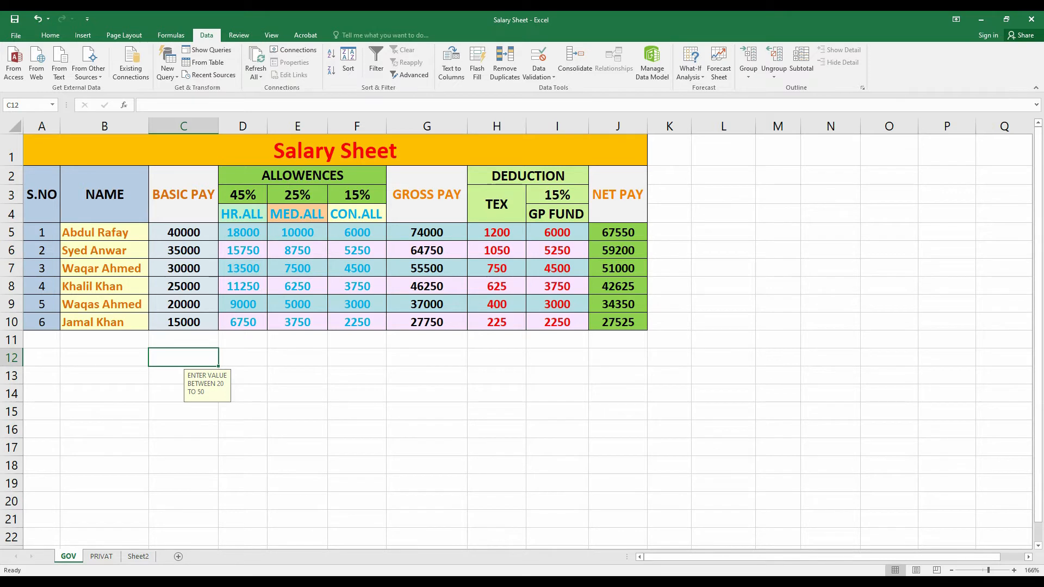
pyautogui.write('20')
pyautogui.press('Return')
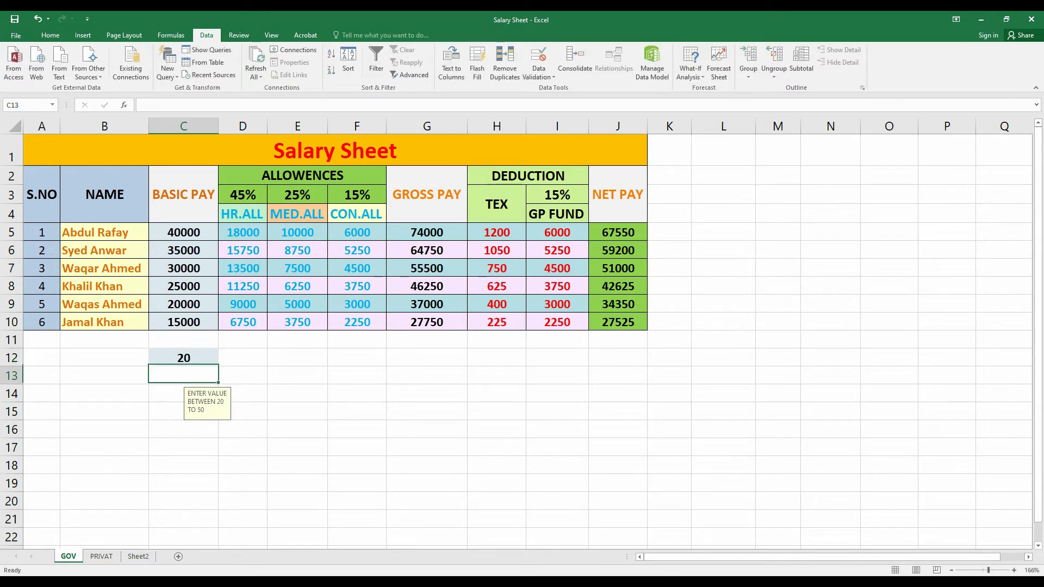
pyautogui.write('5')
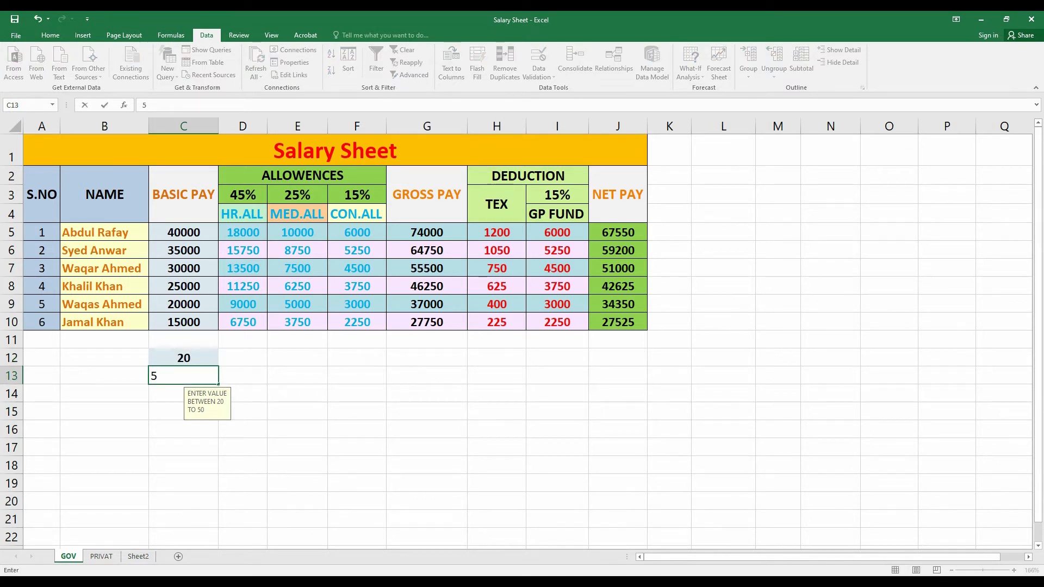
pyautogui.write('0')
pyautogui.press('Return')
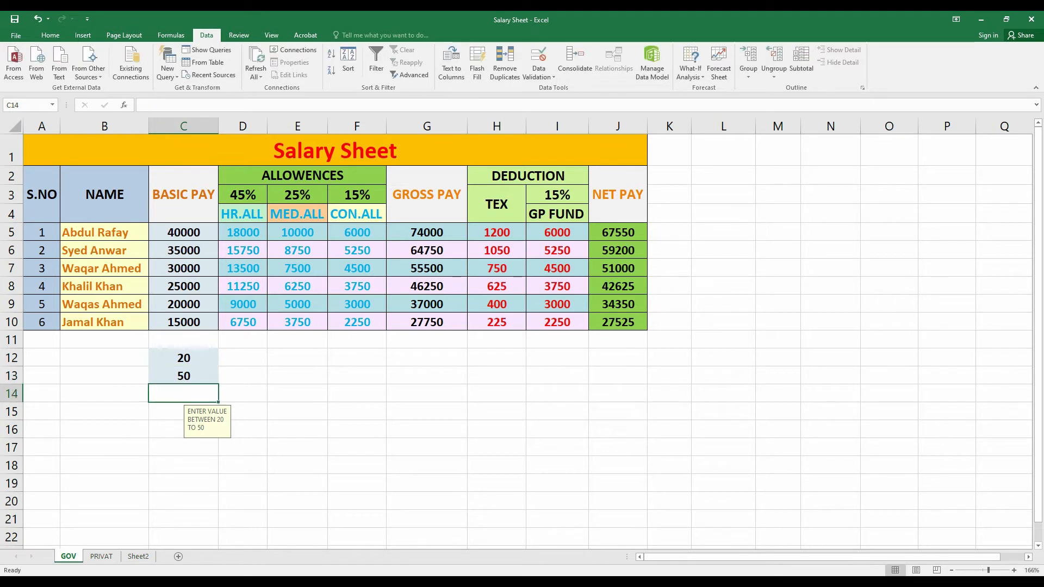
pyautogui.write('45')
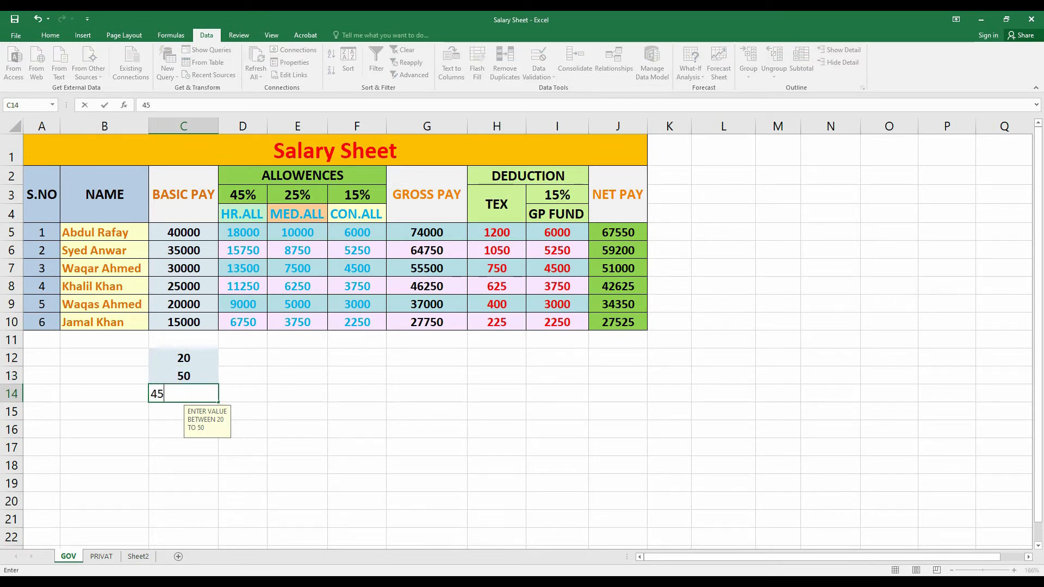
pyautogui.press('Return')
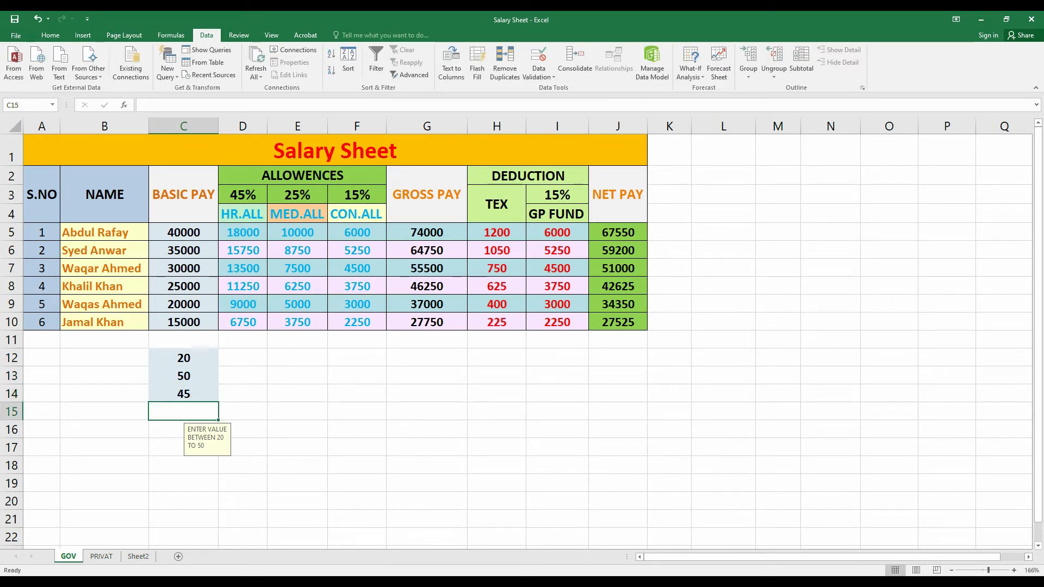
# Try to enter 15, a number below the allowed minimum, in cell C15, and cancel the entry
pyautogui.write('1')
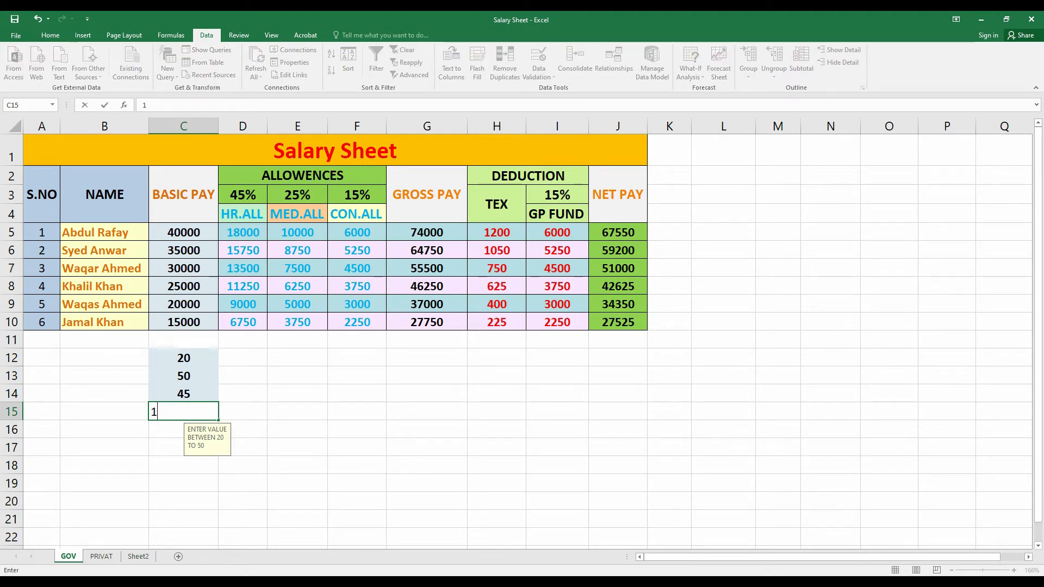
pyautogui.write('5')
pyautogui.press('Return')
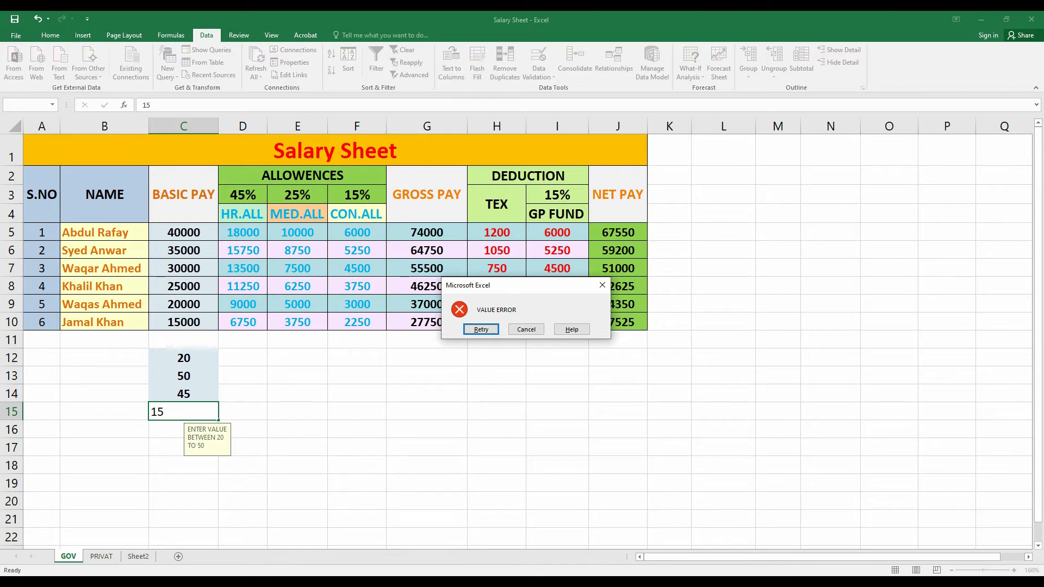
pyautogui.click(526, 329)
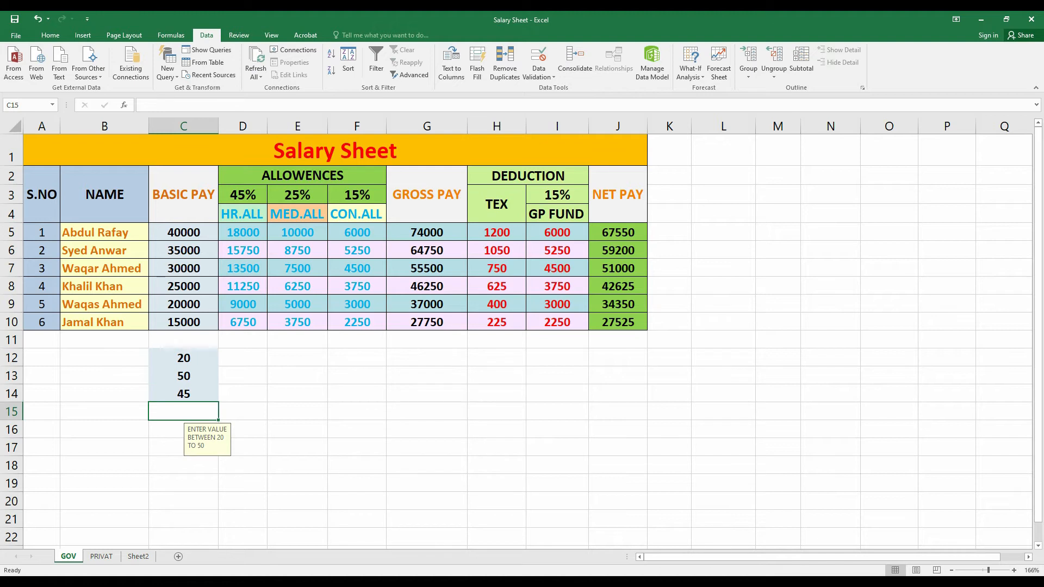
# Try to enter 55, a number above the allowed maximum, in cell C15, and cancel the entry
pyautogui.write('50')
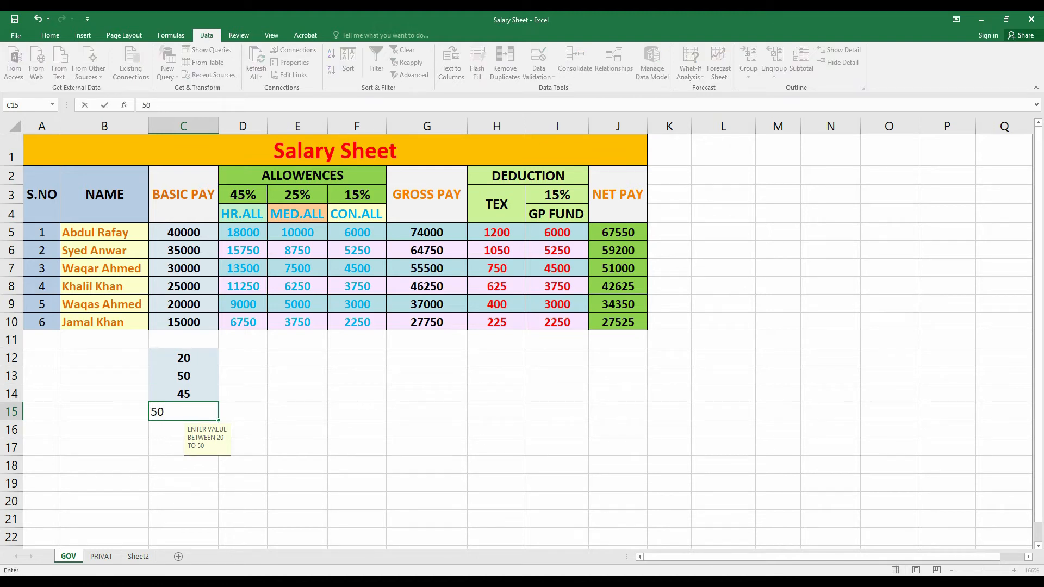
pyautogui.press('BackSpace')
pyautogui.write('55')
pyautogui.press('BackSpace')
pyautogui.press('Return')
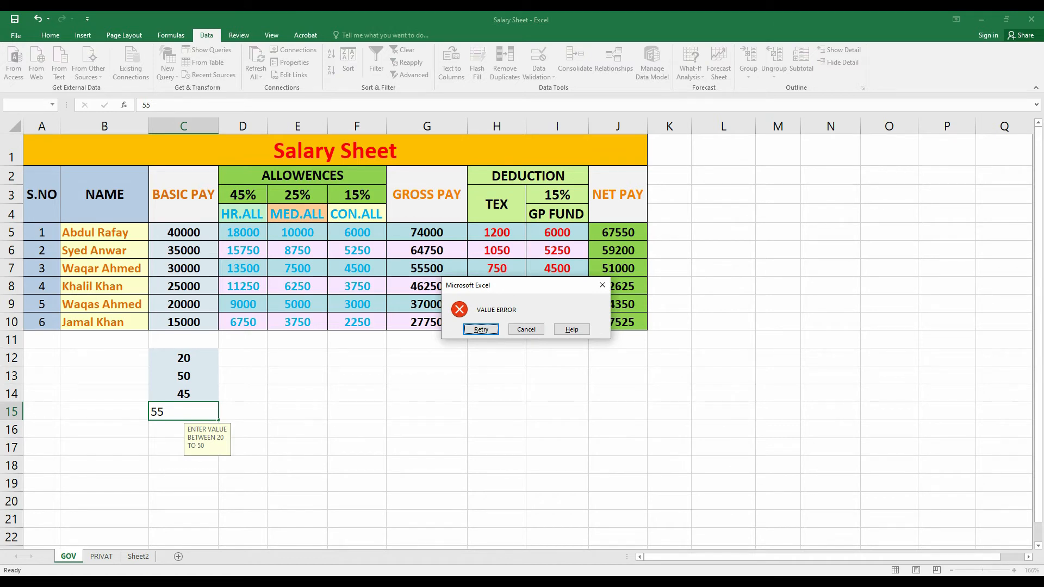
pyautogui.press('Tab')
pyautogui.press('Return')
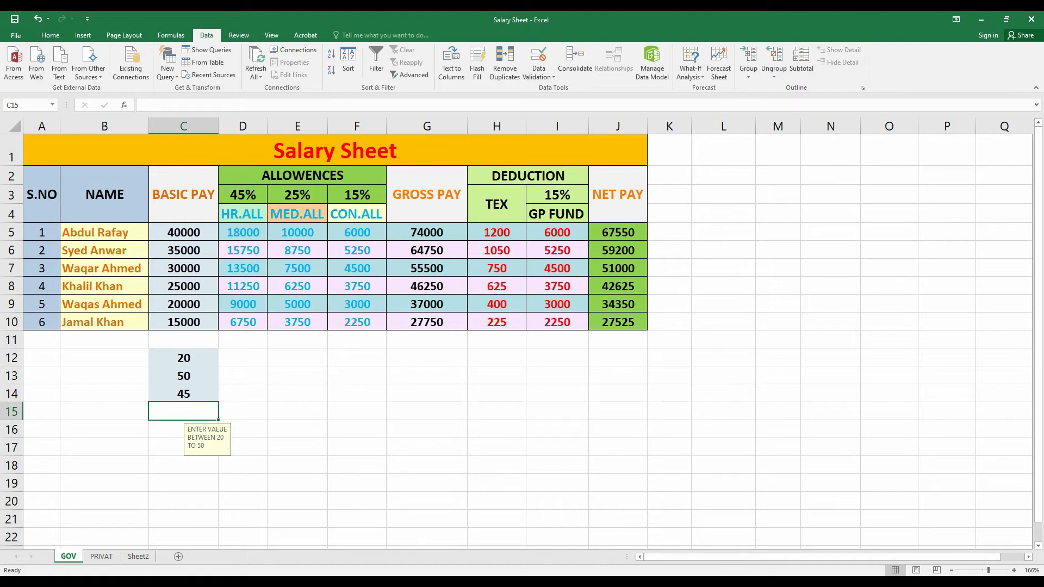
# Try to enter the decimal number 40.2 in cell C15, and cancel the entry
pyautogui.write('4')
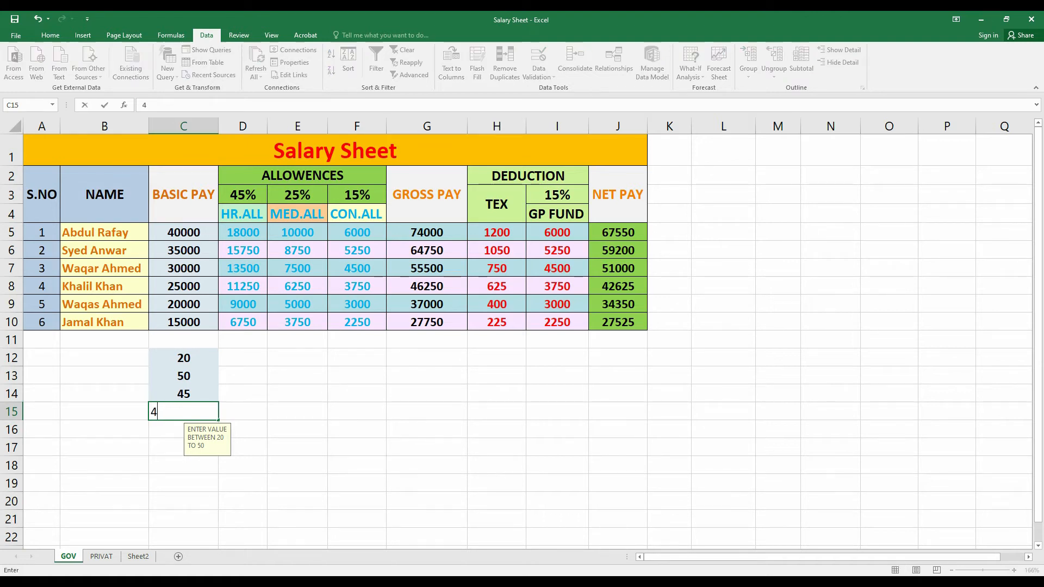
pyautogui.write('0.2')
pyautogui.press('Return')
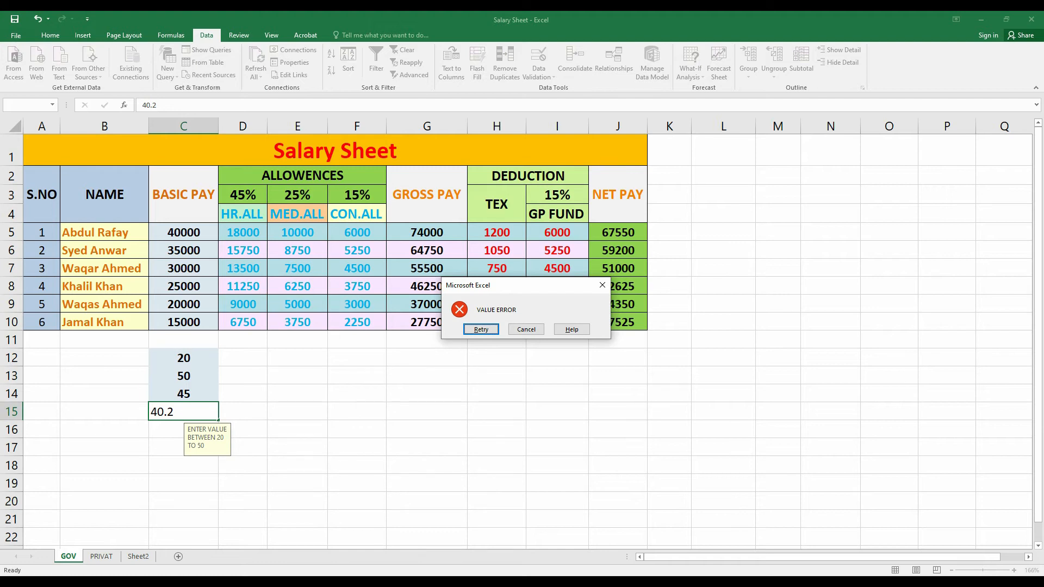
pyautogui.press('Escape')
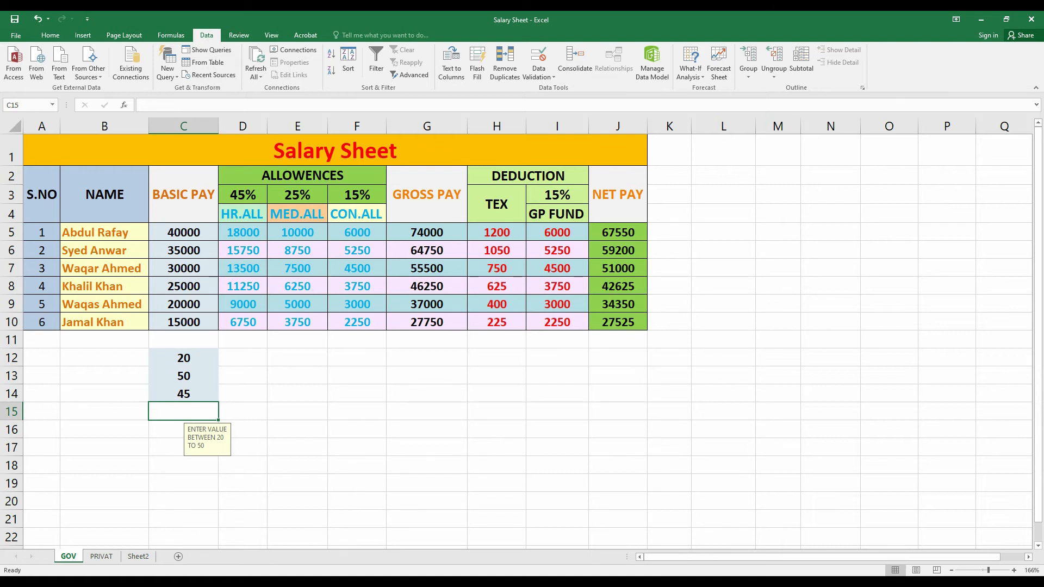
# Try to enter the text AAAA in cell C15, and cancel the entry
pyautogui.write('AAAA')
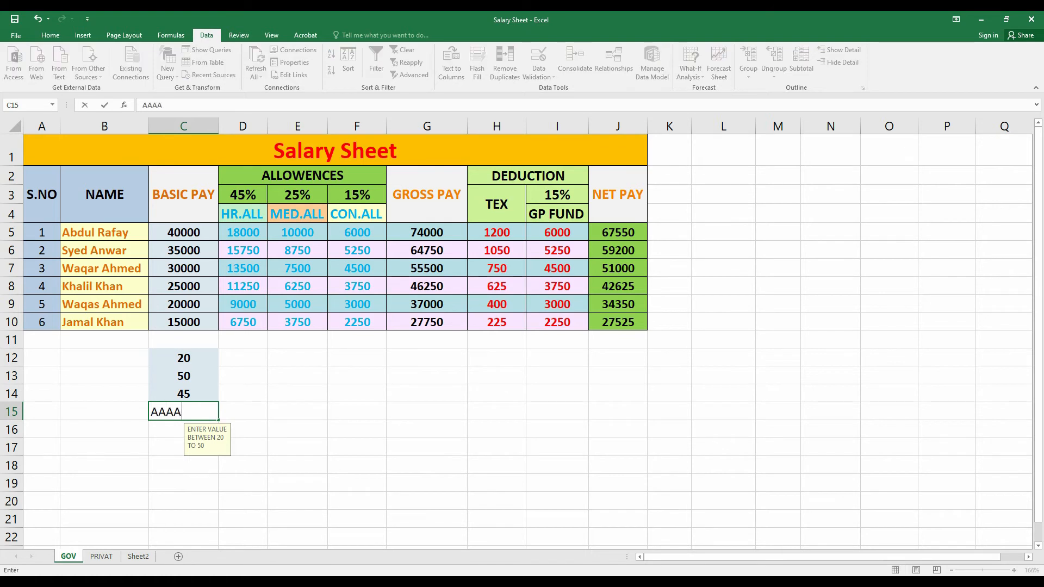
pyautogui.press('Return')
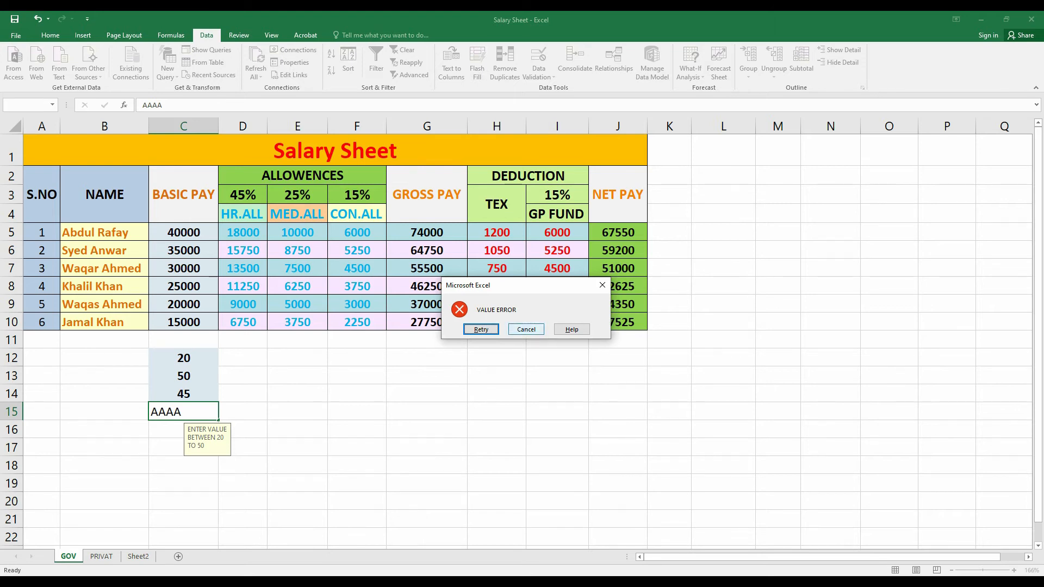
pyautogui.click(526, 329)
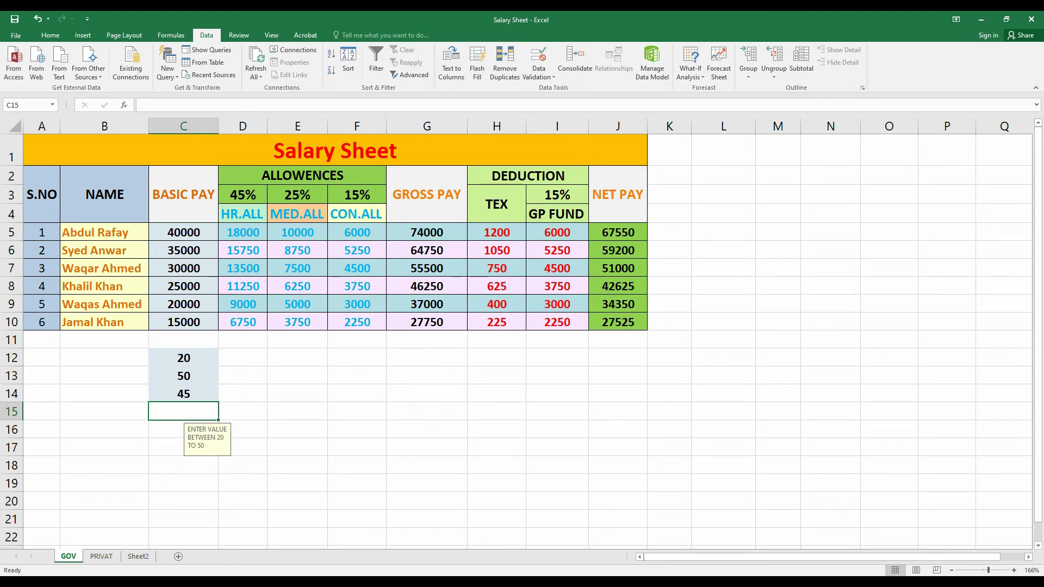
# Clear all data validation settings, including the input message and error alert, from cells C12 to C20
pyautogui.moveTo(184, 358); pyautogui.dragTo(184, 483)
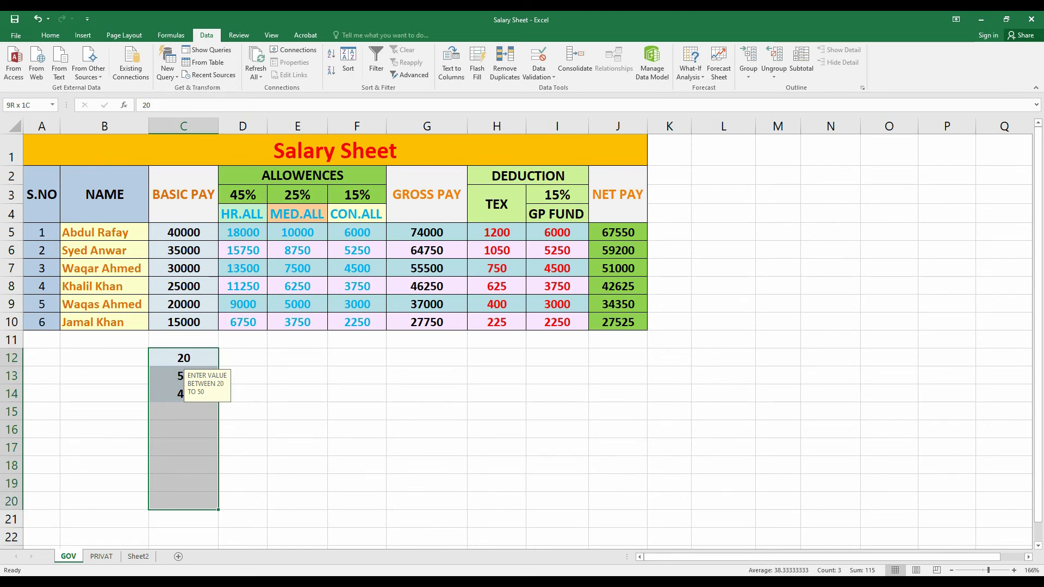
pyautogui.moveTo(183, 483); pyautogui.dragTo(184, 501)
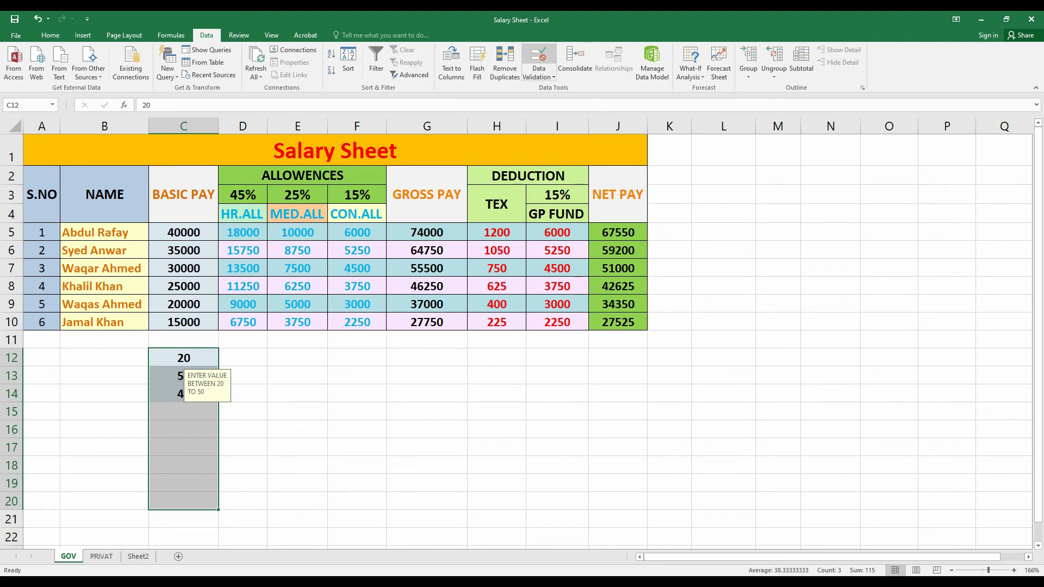
pyautogui.click(538, 60)
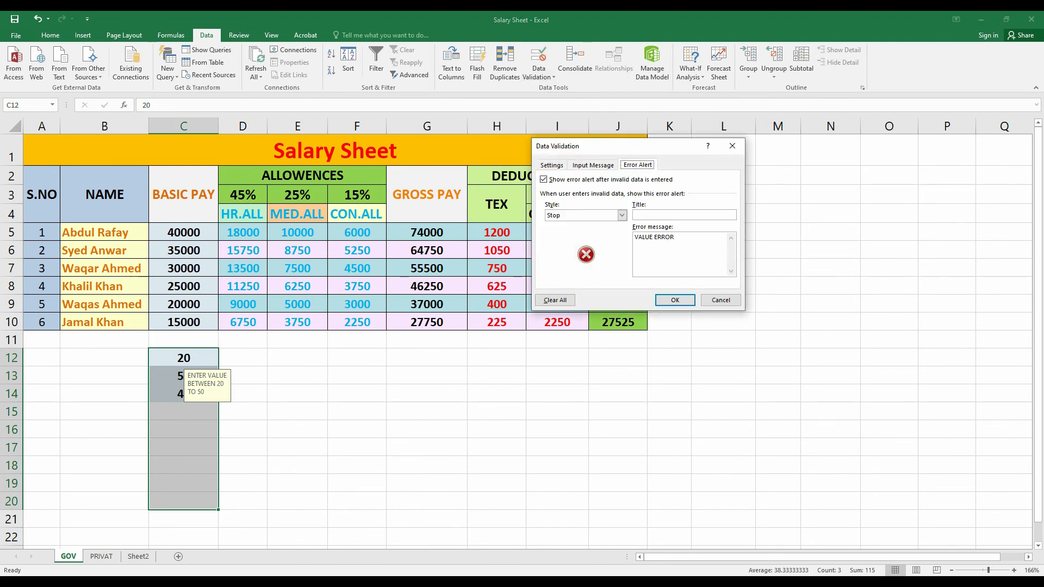
pyautogui.click(555, 300)
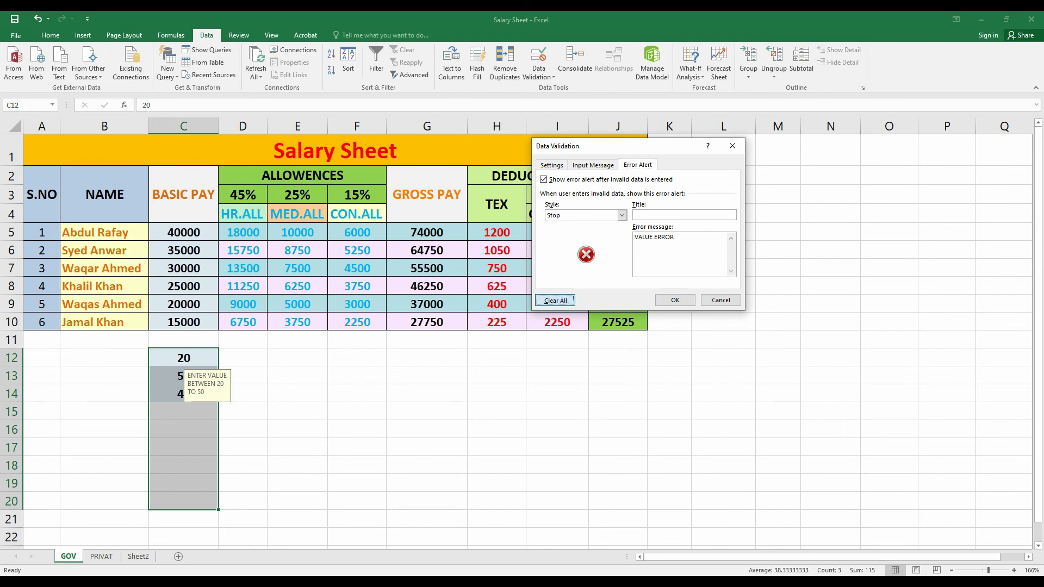
pyautogui.click(674, 300)
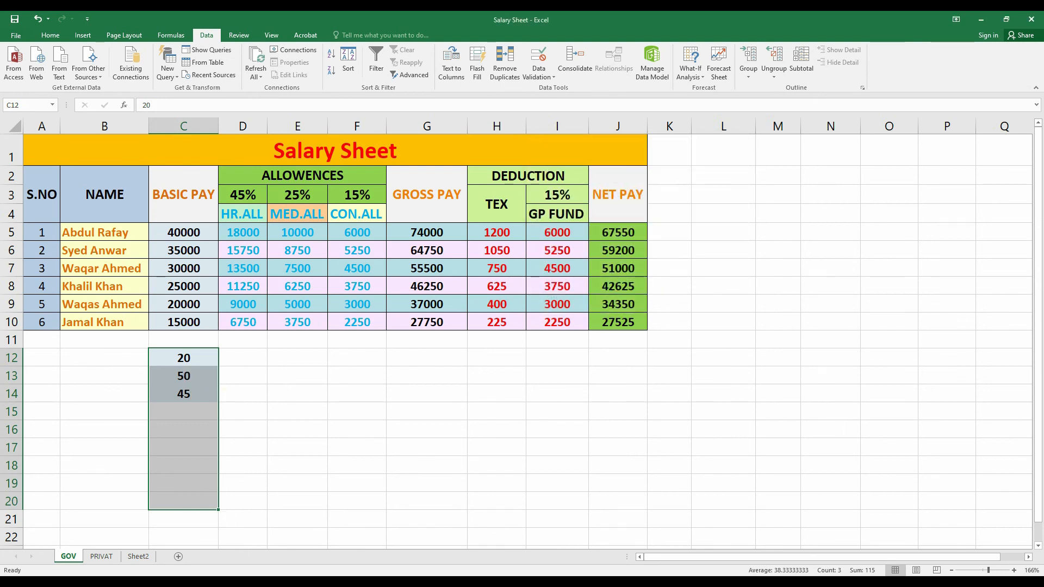
# Enter 56 in cell C15 to test data entry without the validation rule
pyautogui.click(427, 412)
pyautogui.click(184, 412)
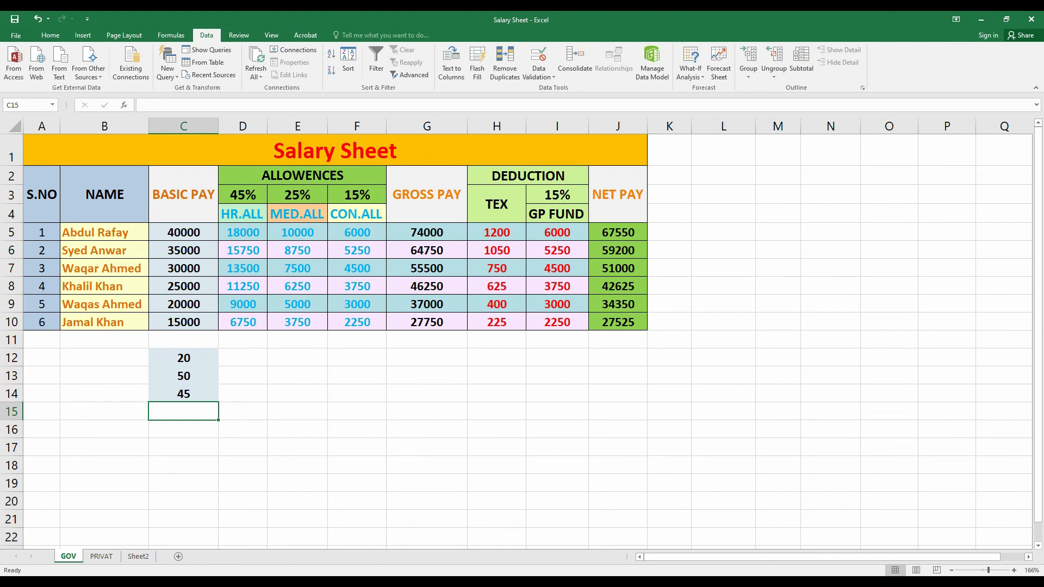
pyautogui.write('56')
pyautogui.press('Return')
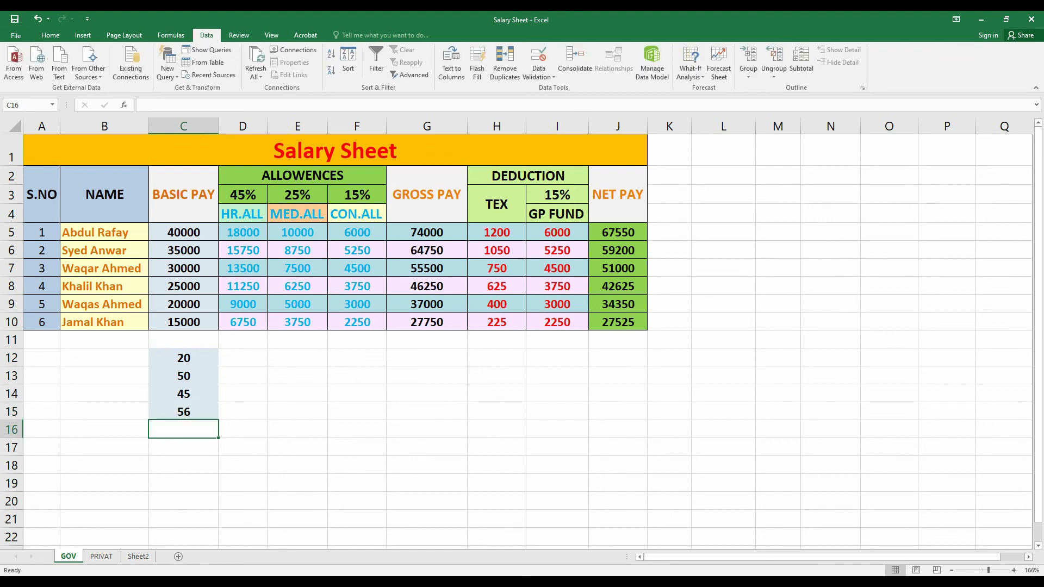